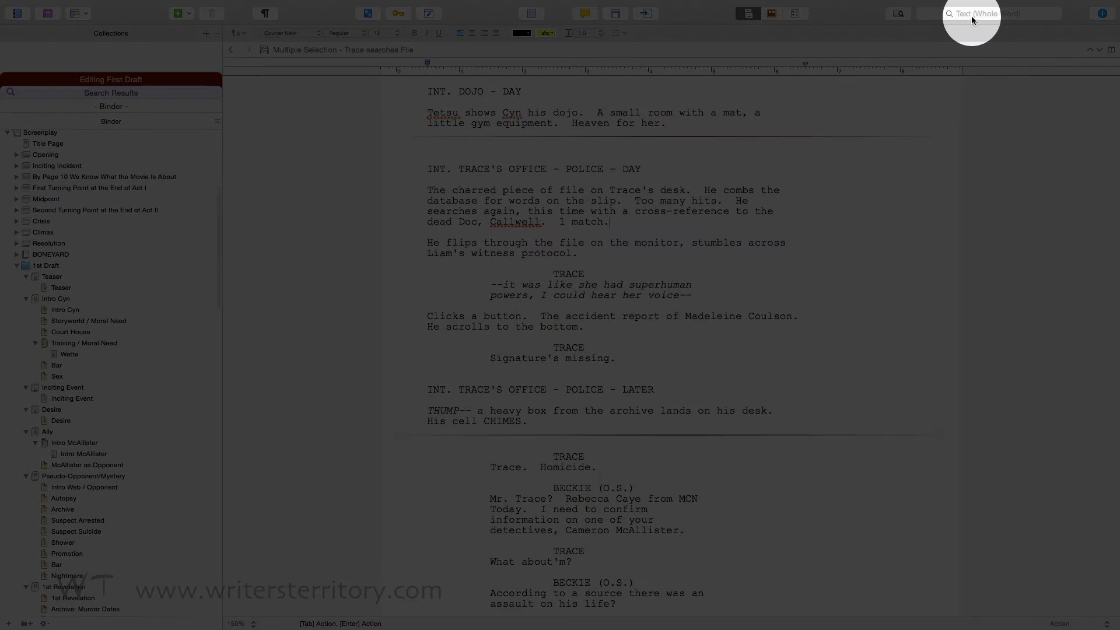
Search the project for 'gun', then change the term to 'search' to list two documents.
click(971, 14)
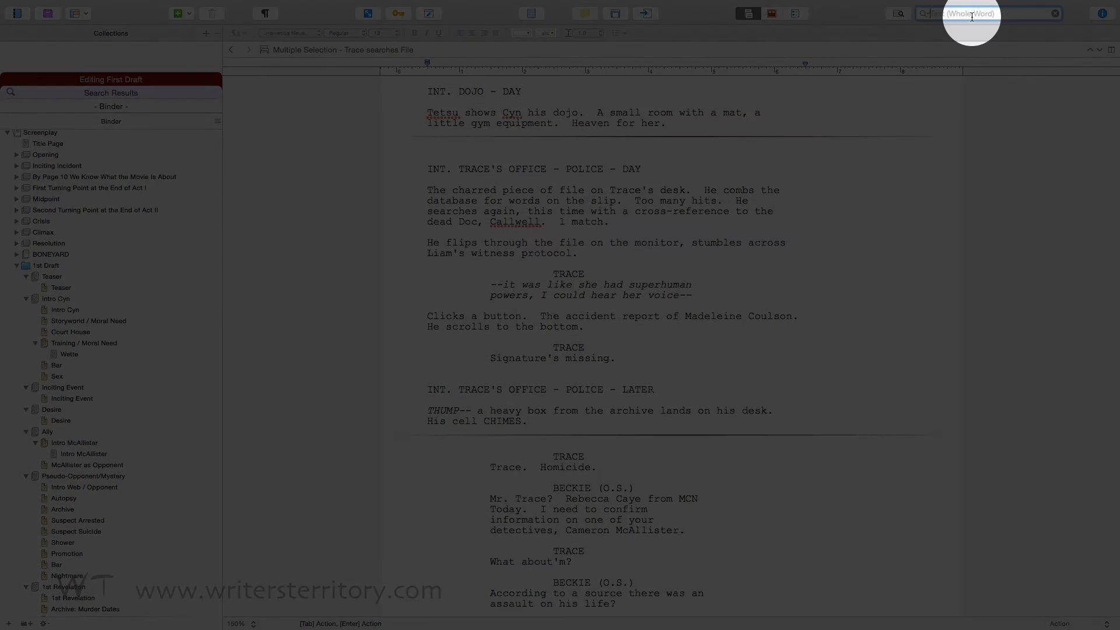
text(gun)
key(Return)
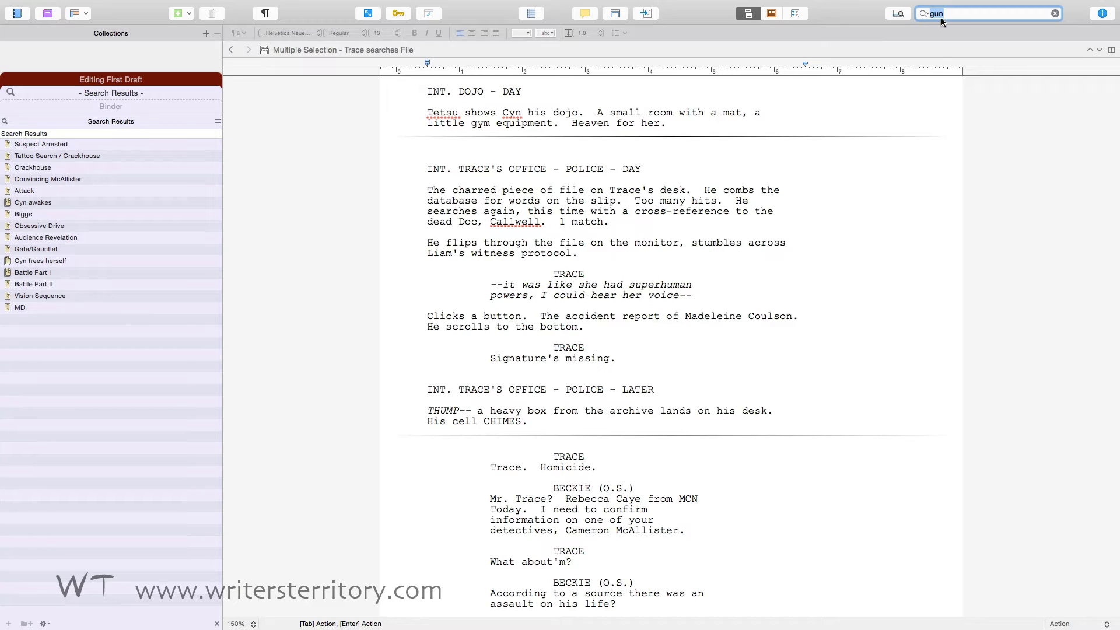
text(search)
key(Return)
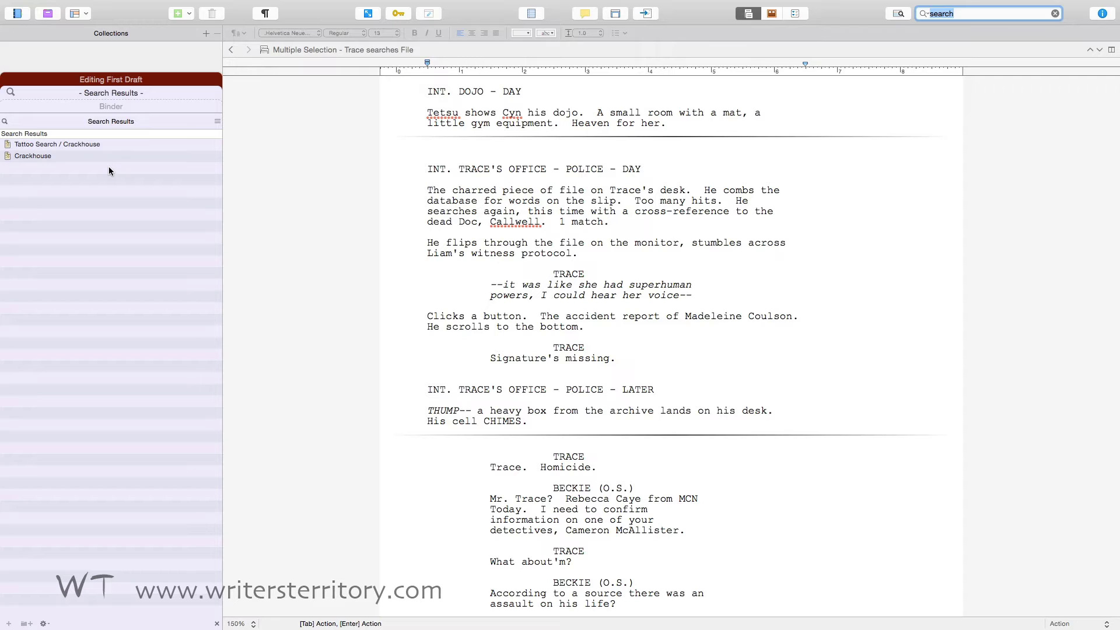
Add Label and Status columns to the results and open Tattoo Search / Crackhouse, keeping No Label.
right_click(111, 133)
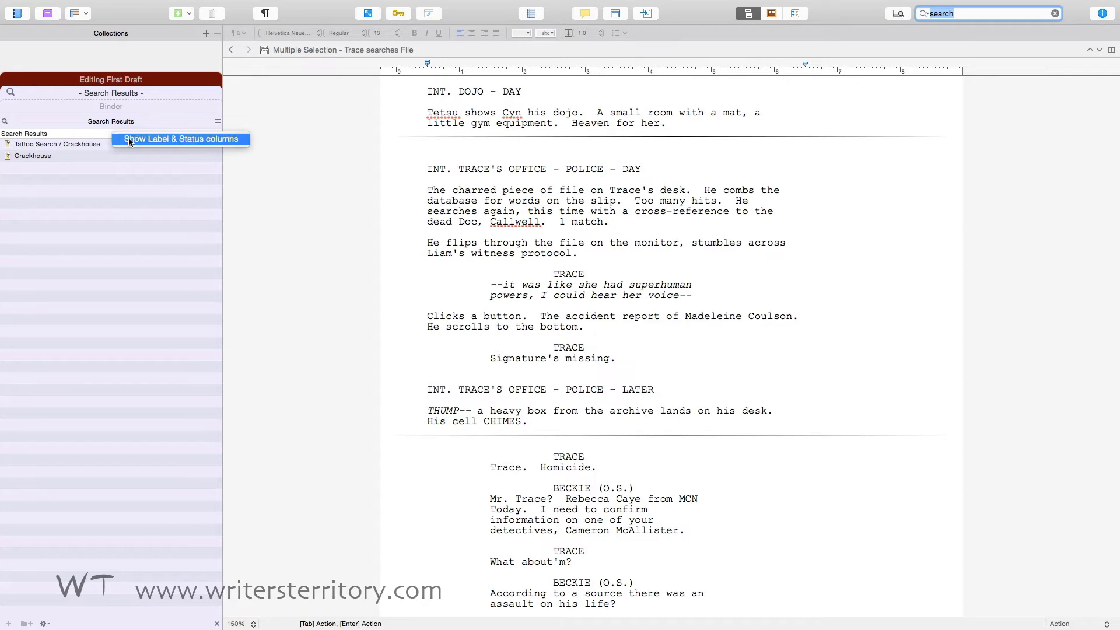
click(129, 139)
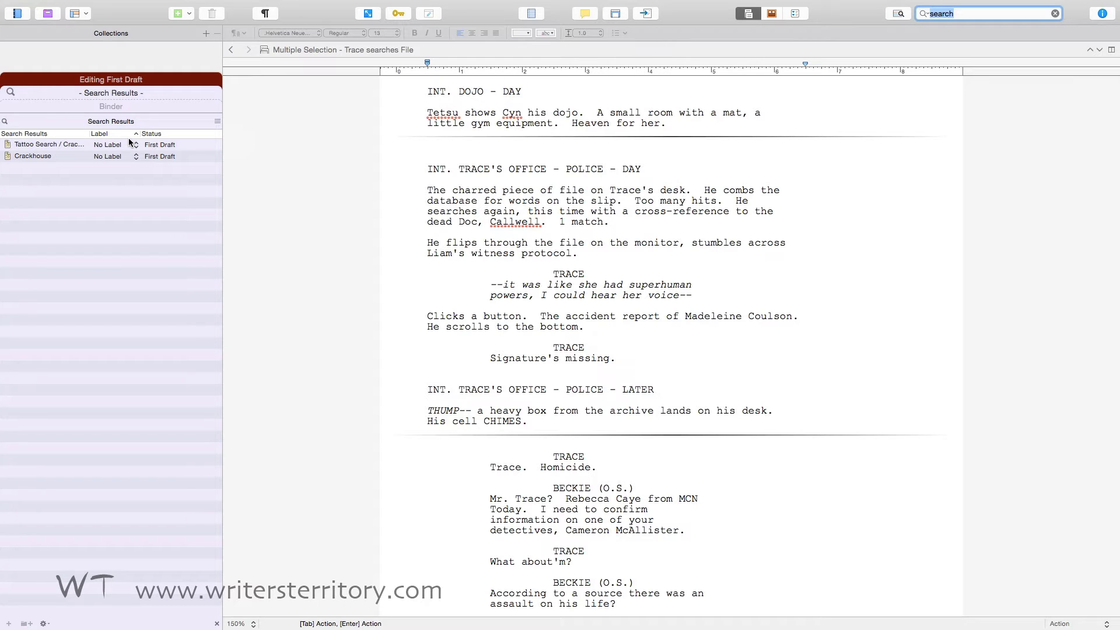
click(132, 145)
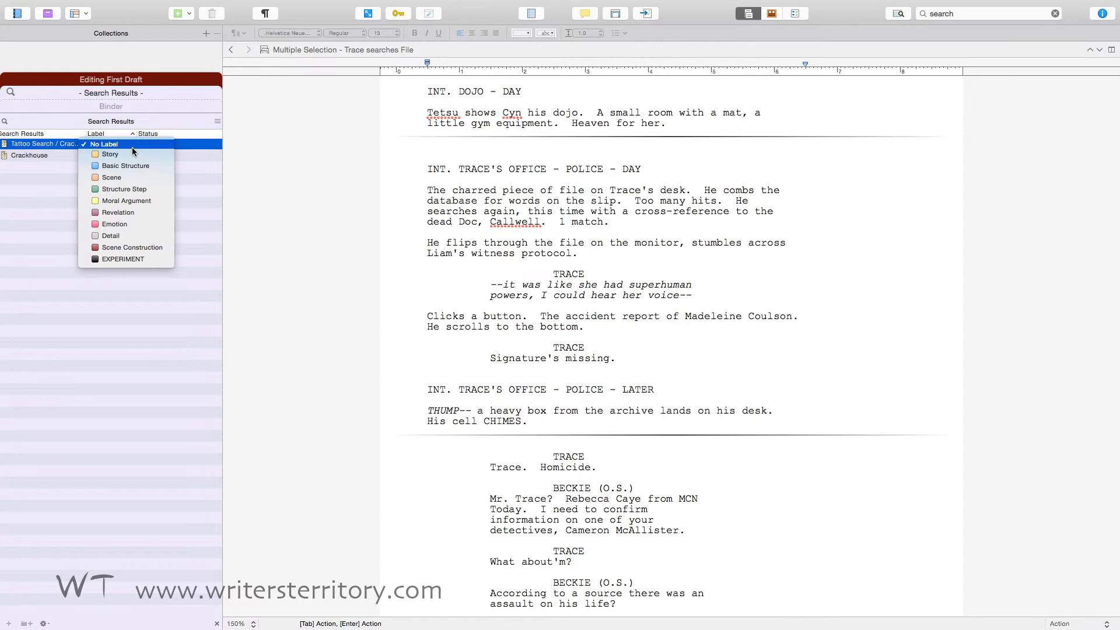
click(133, 150)
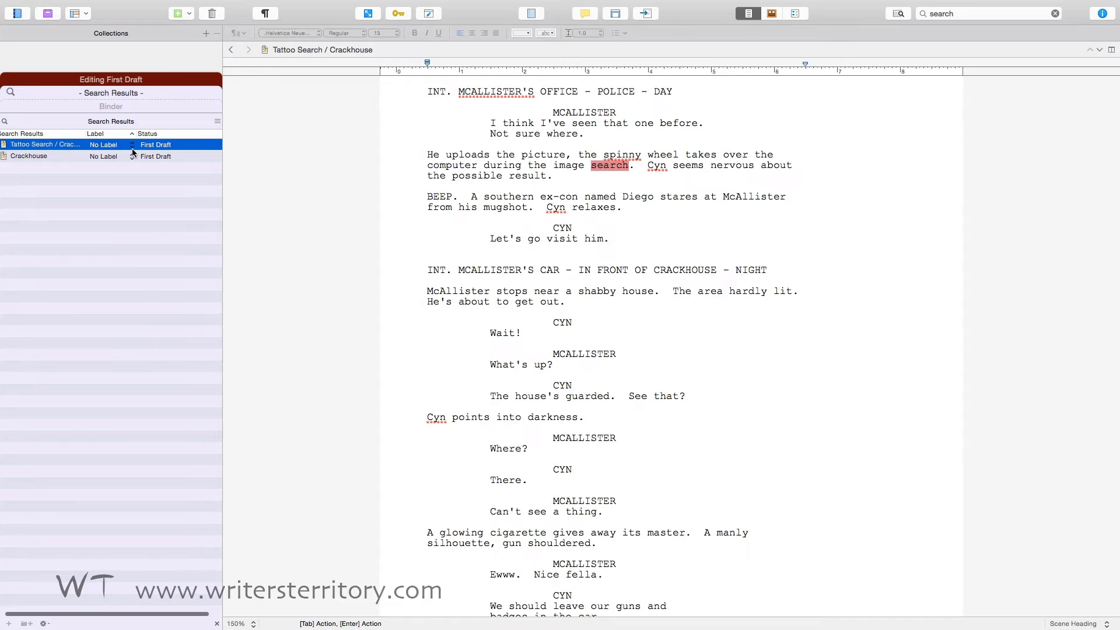
Search the project for 'house' and open the Storyworld / Moral Need result.
click(961, 12)
text(house)
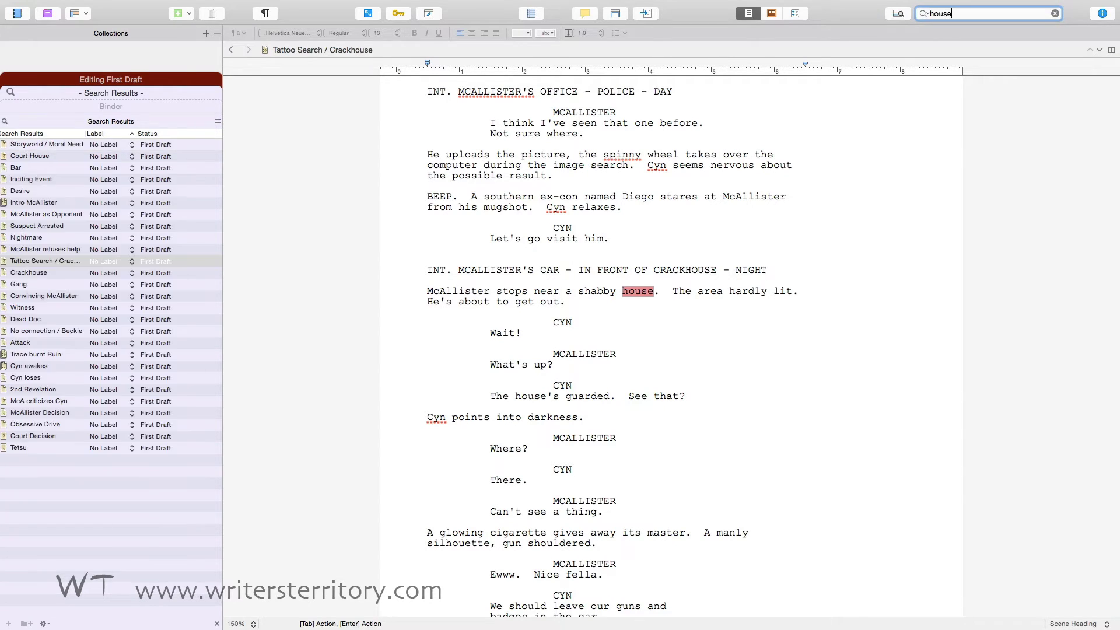
key(Return)
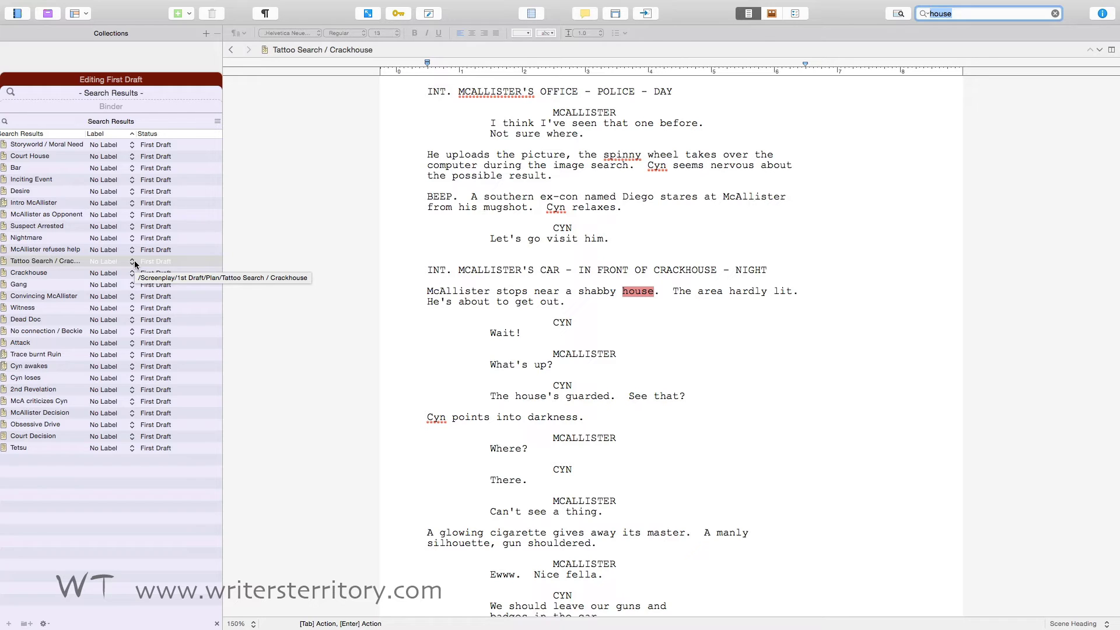
click(73, 145)
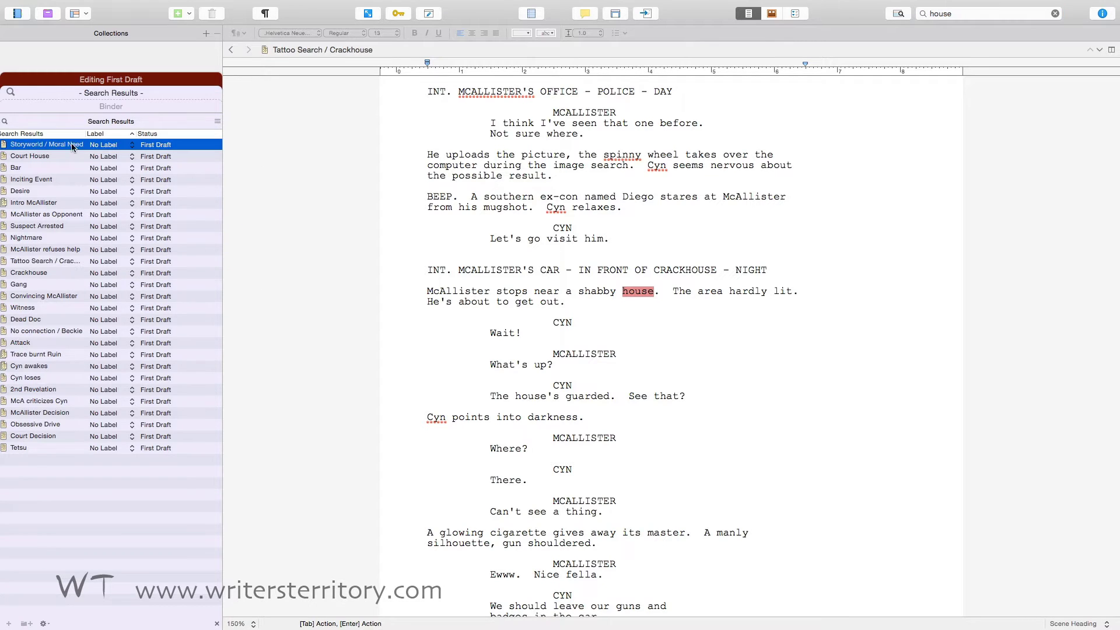
Select all 'house' results and add them to a new collection, then deselect the list.
shift+click(37, 448)
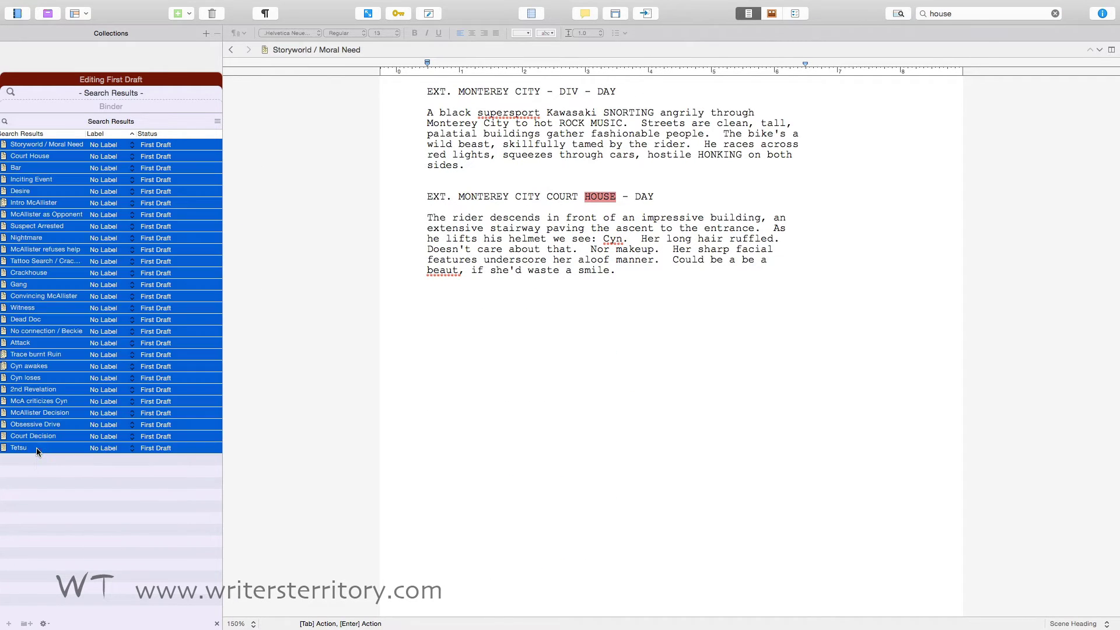
right_click(36, 203)
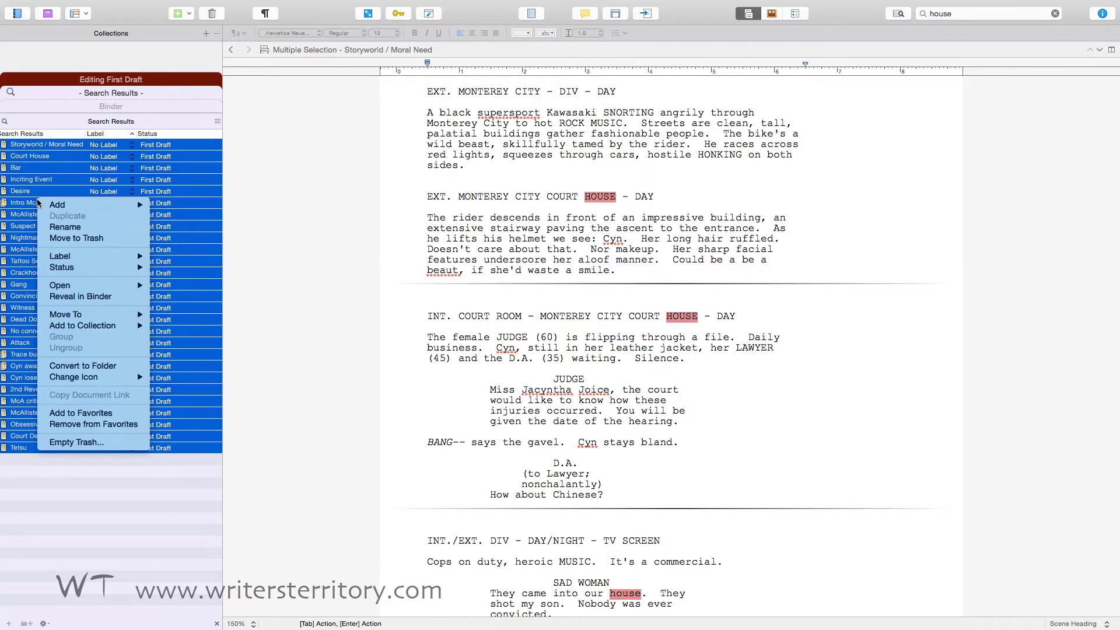
mouse_move(120, 326)
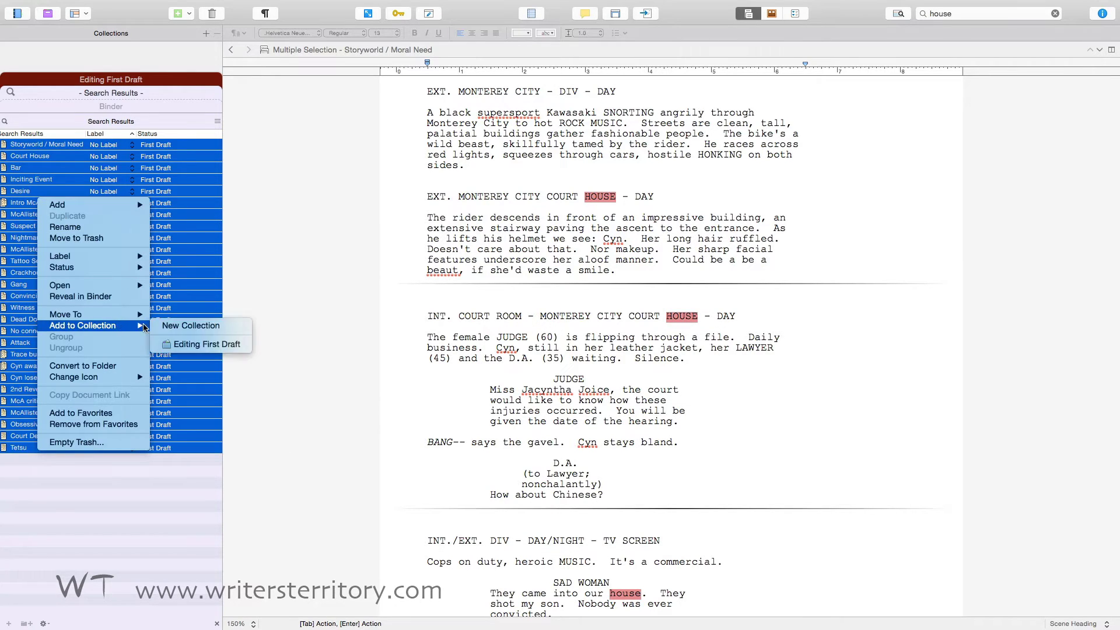
click(192, 326)
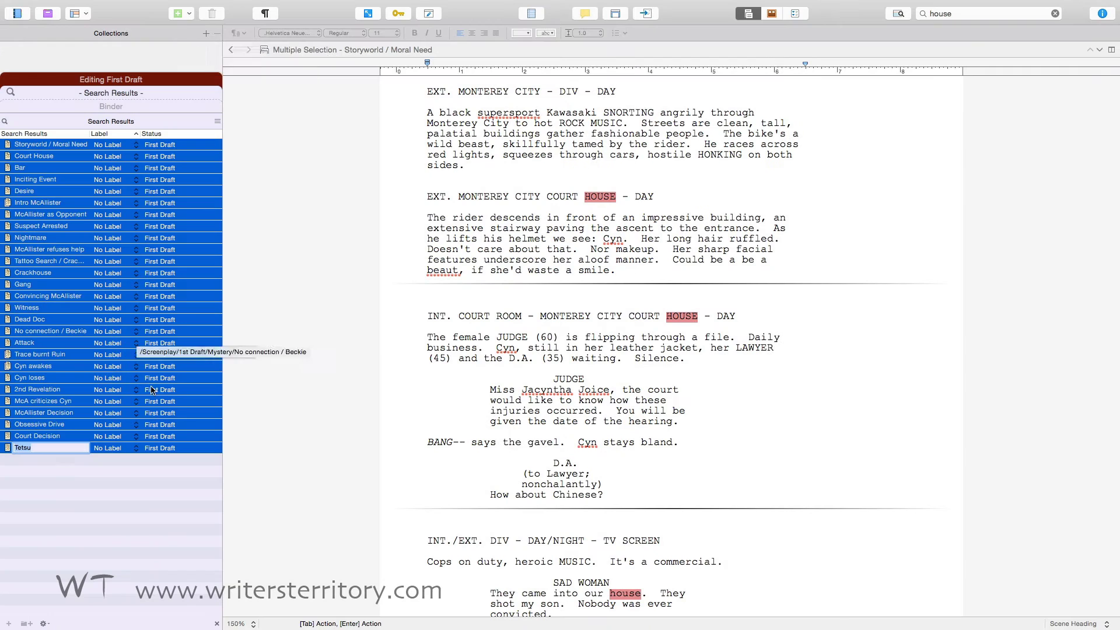
click(135, 504)
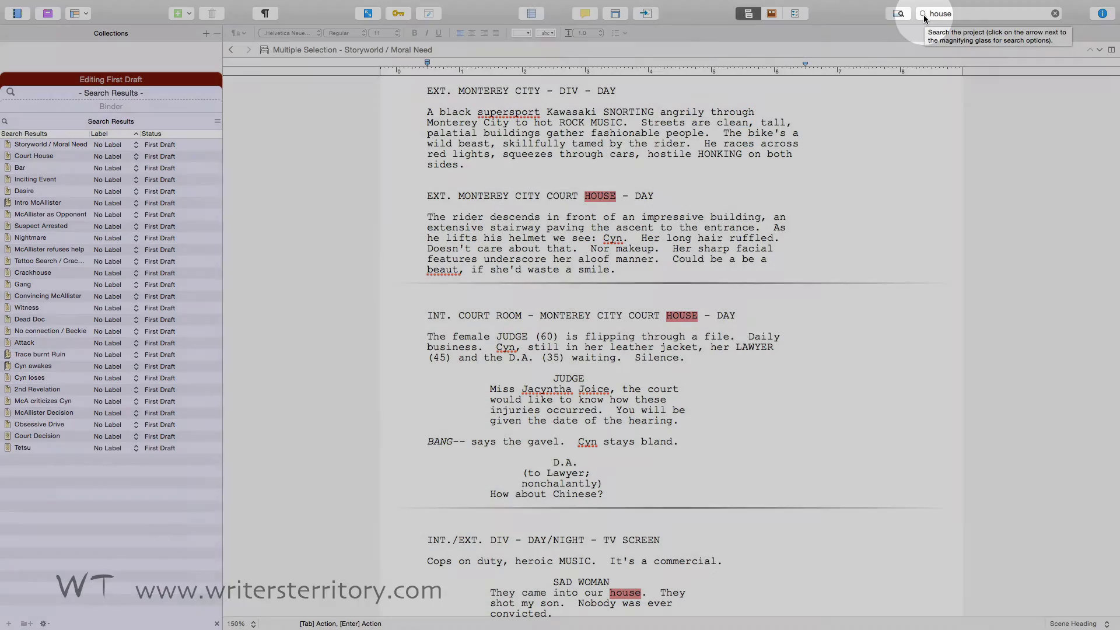
Clear the 'house' search and select the CYN character cue in the script.
click(922, 16)
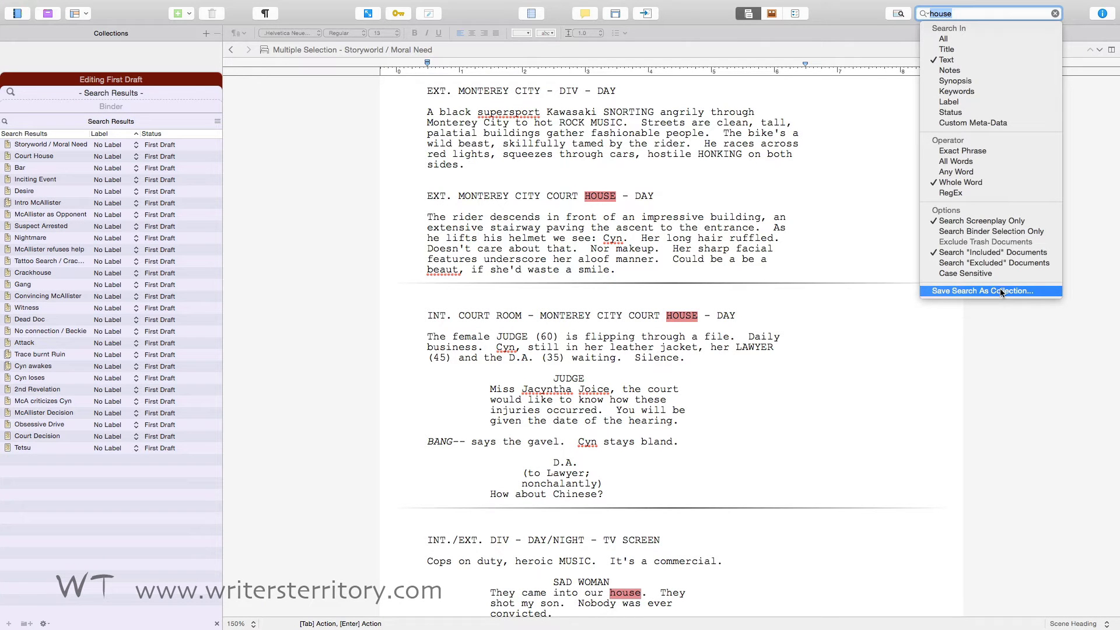
click(1056, 15)
scroll(611, 420, down, 12)
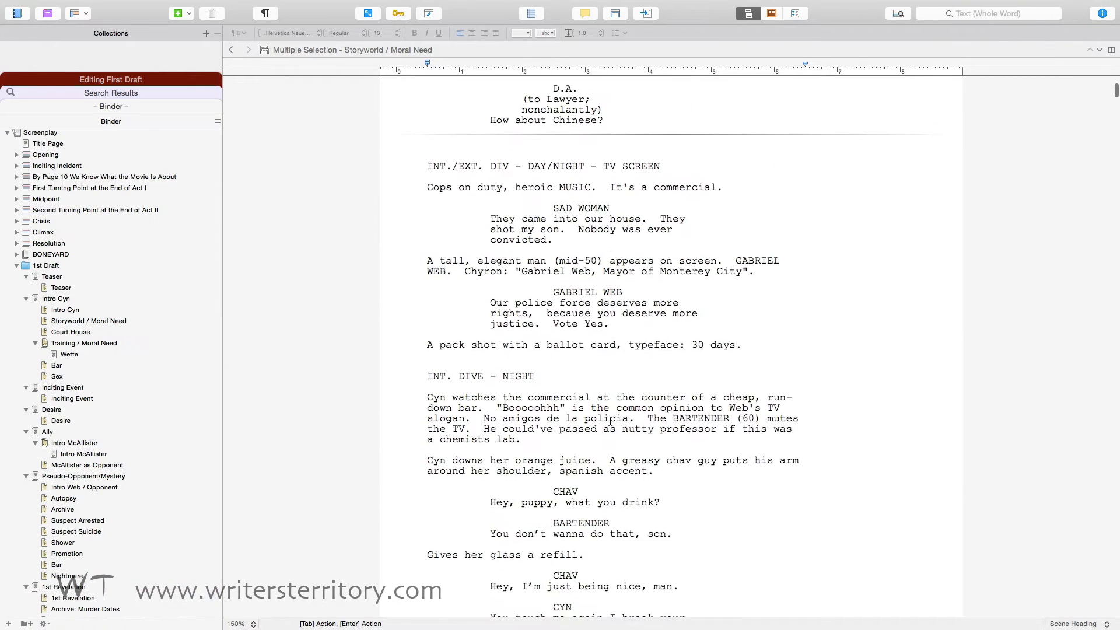
scroll(610, 420, down, 5)
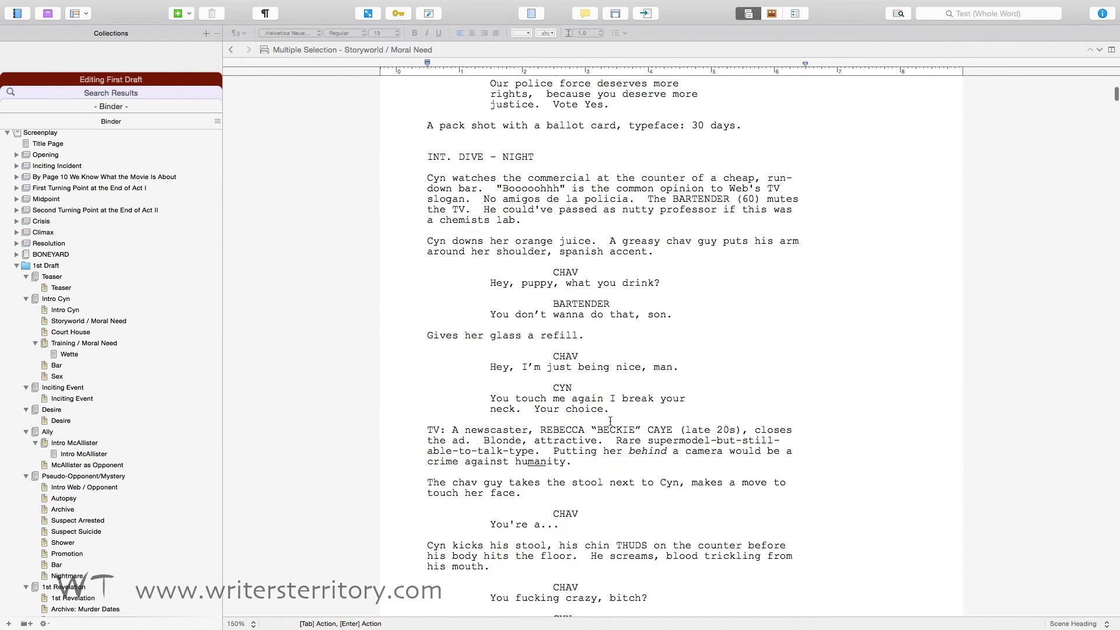
double_click(576, 386)
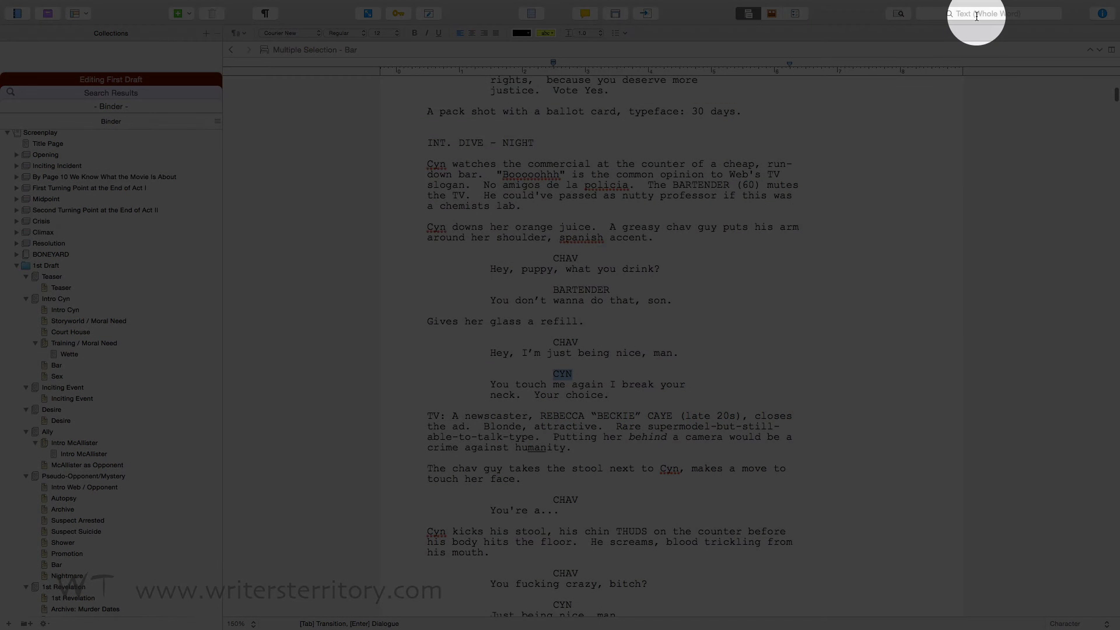
click(977, 15)
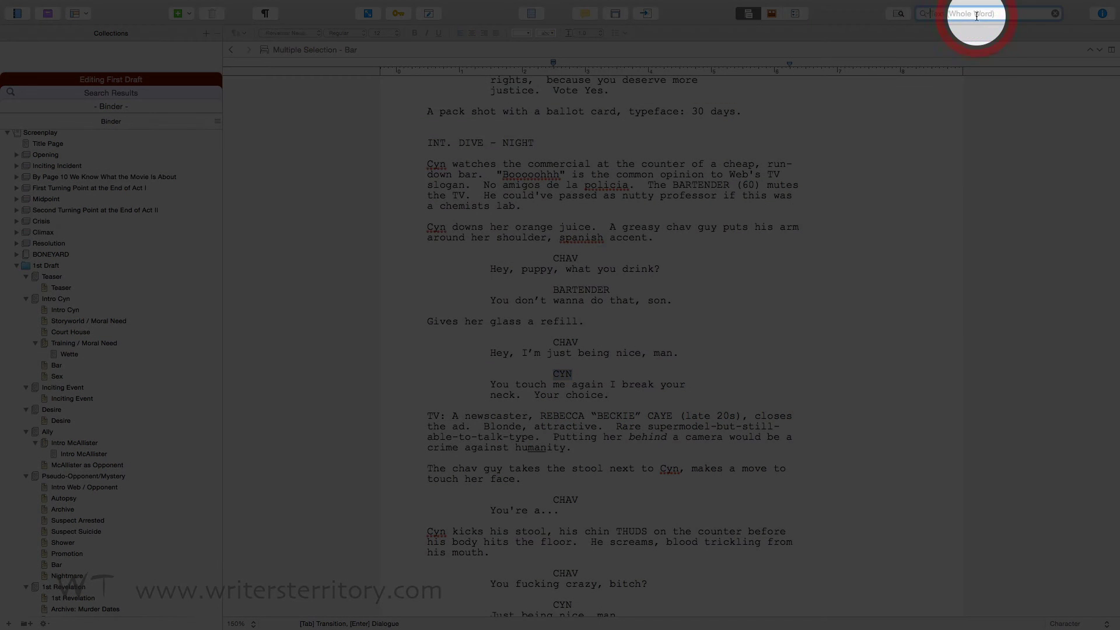
Search for 'Cyn' and save the search as the collection 'Cyn's Scenes'.
text(Cyn)
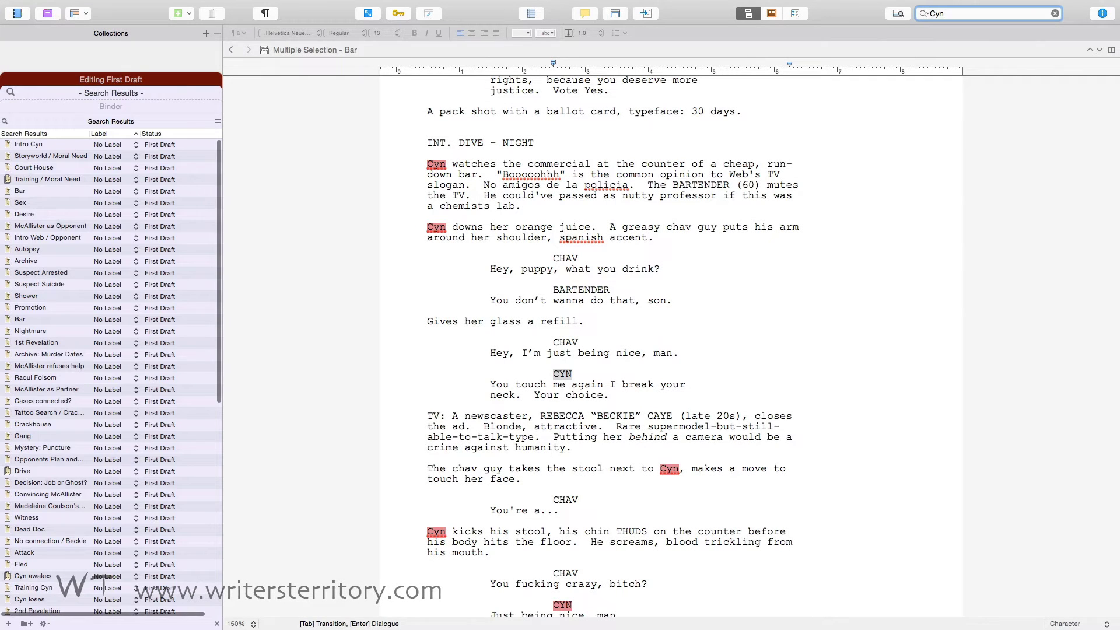
click(925, 14)
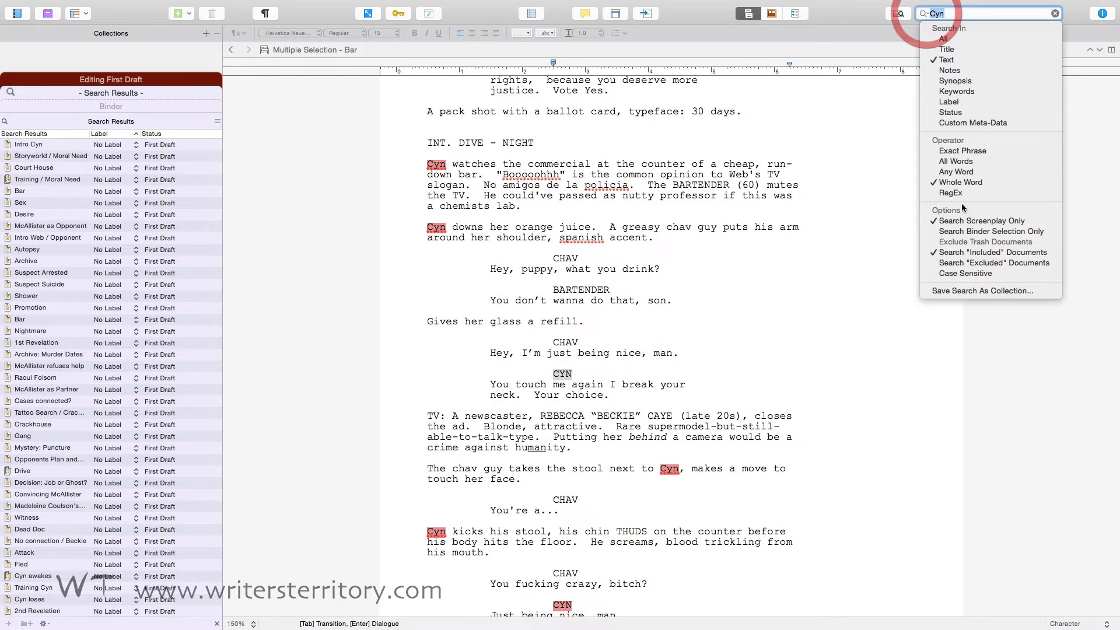
click(972, 290)
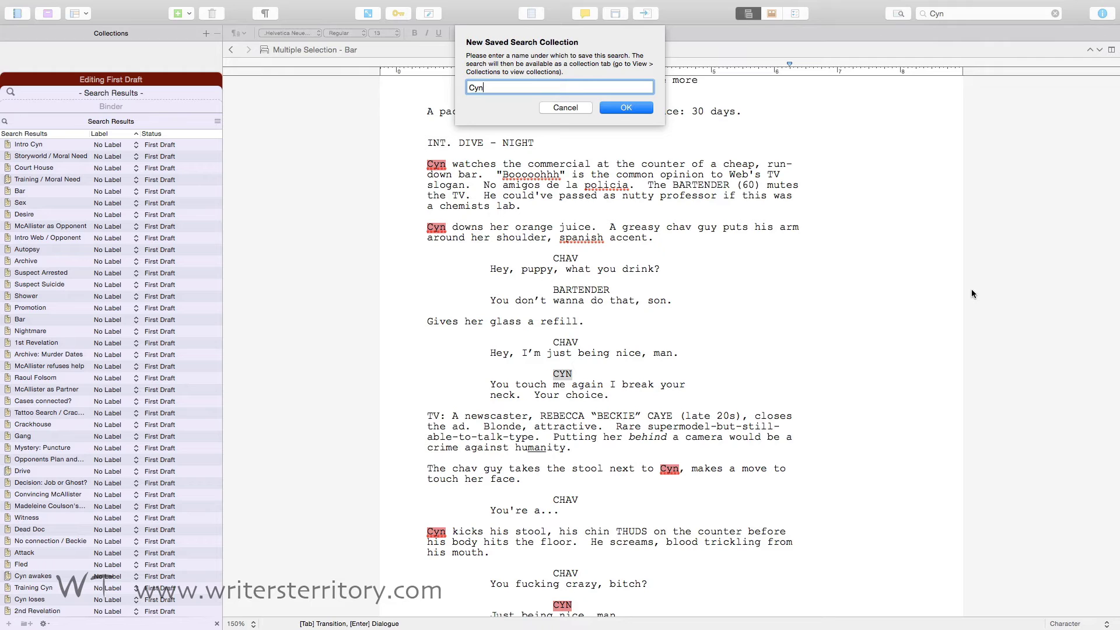
text('s Scenes)
click(623, 108)
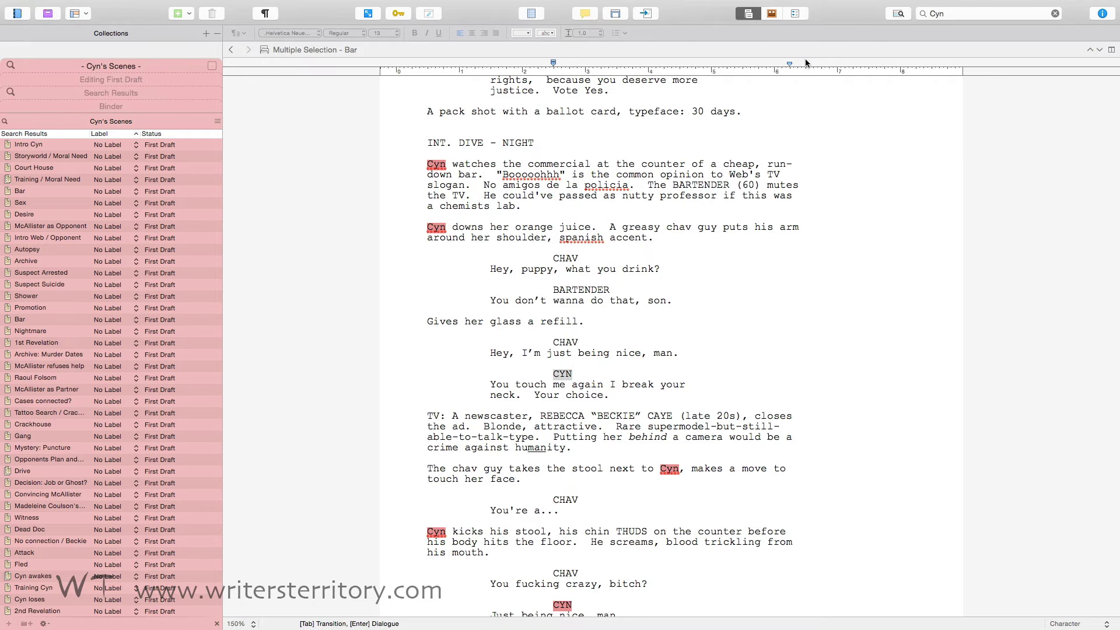
Search for 'Beckie', save it as the collection 'Beckie's Scenes', then reselect Cyn's Scenes.
click(1056, 15)
click(1055, 13)
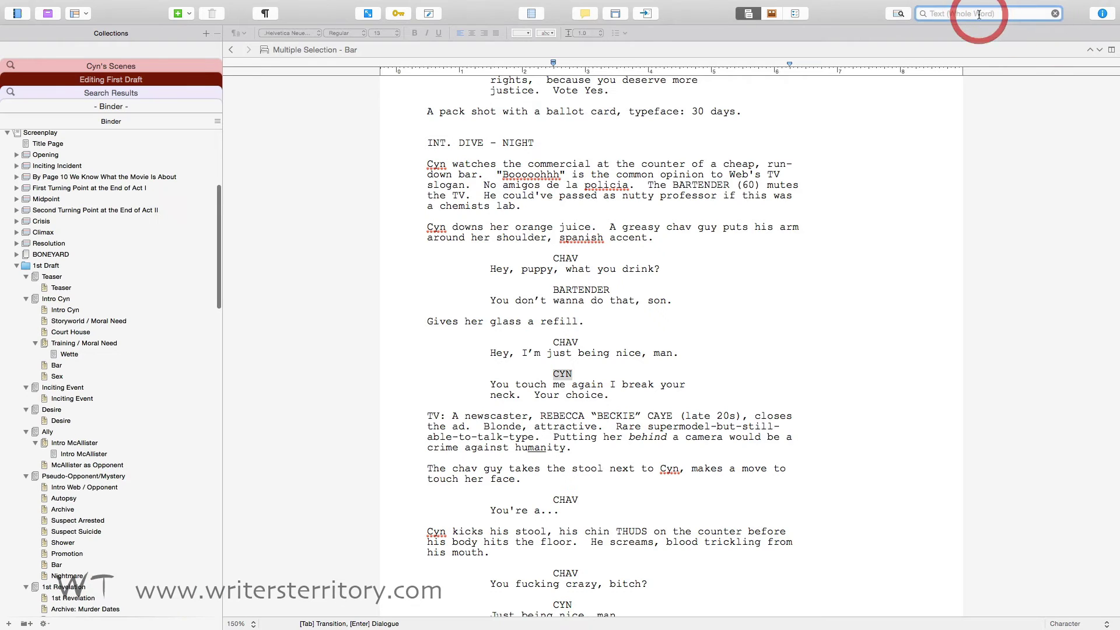
text(Beckie)
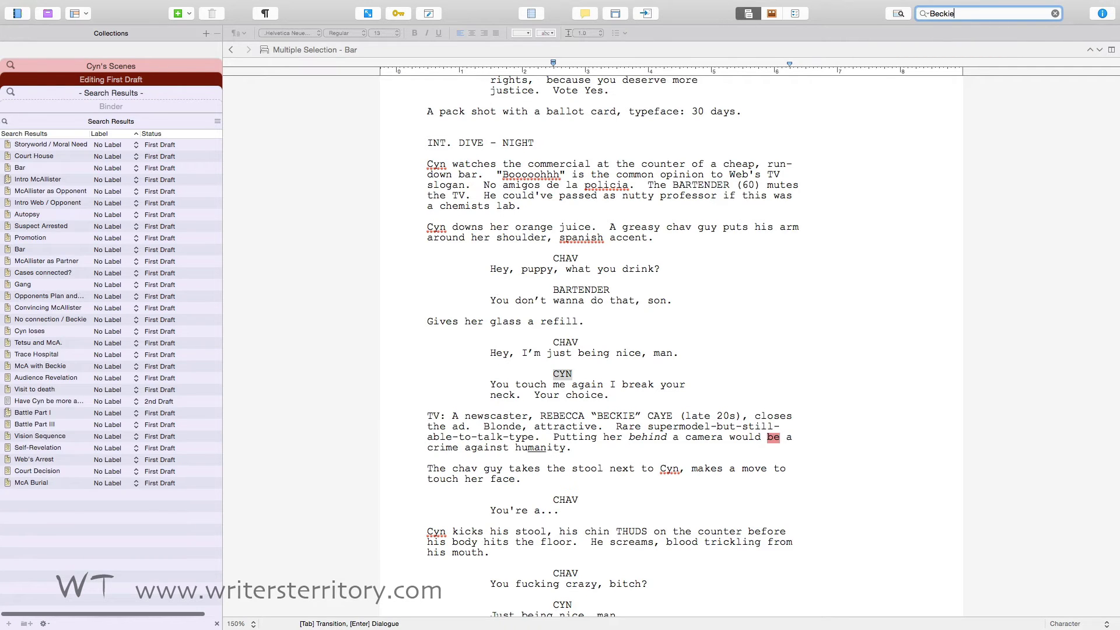
click(923, 15)
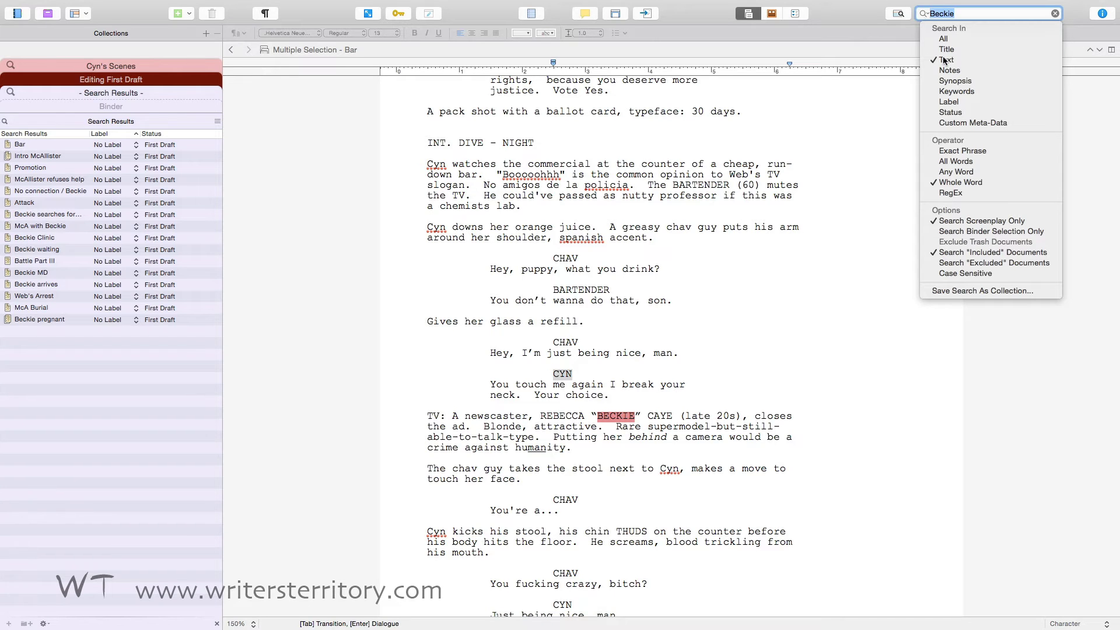
click(955, 292)
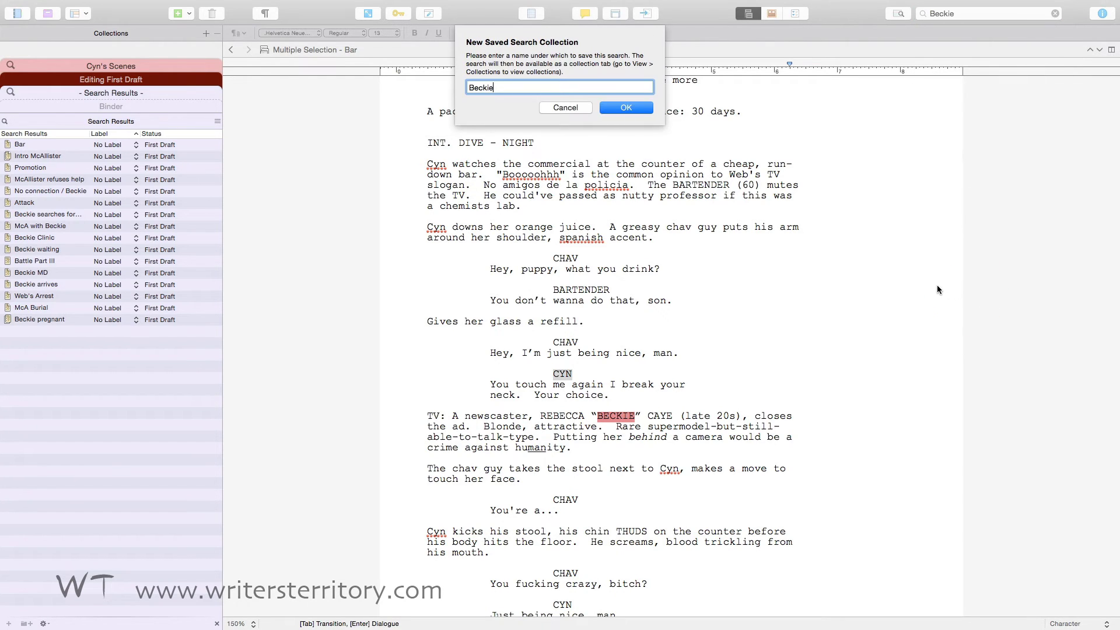
text('s Scenes)
click(619, 109)
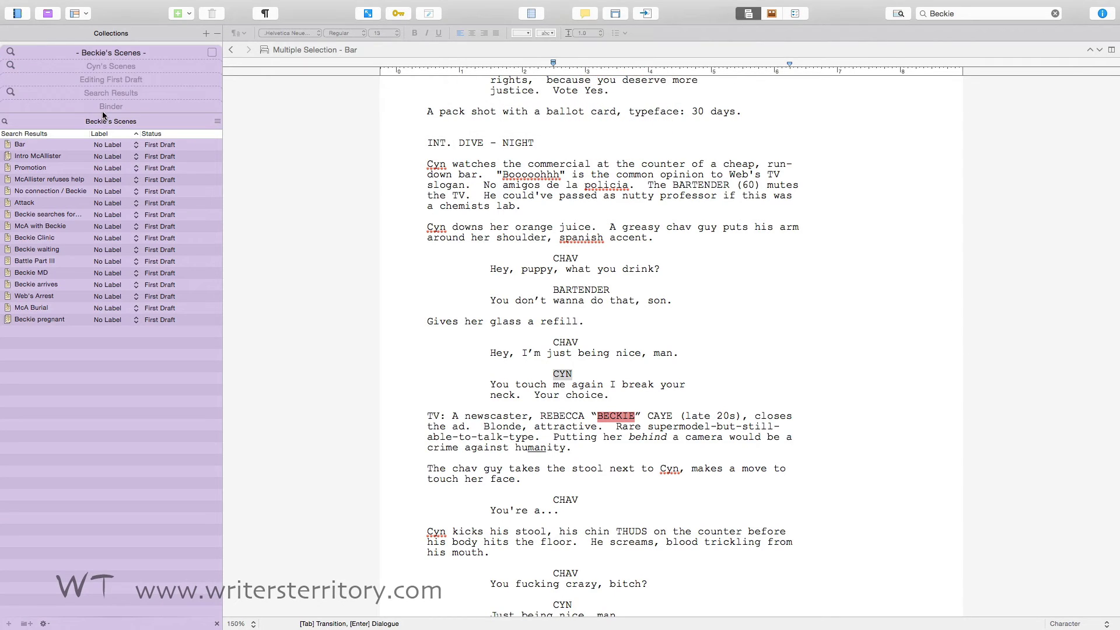
click(105, 66)
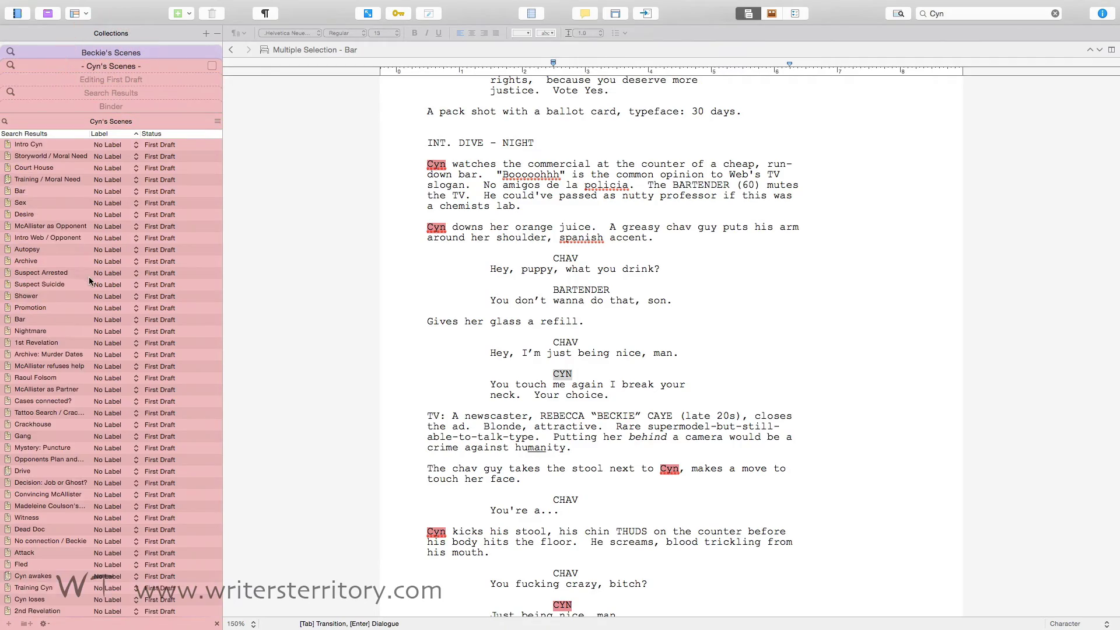
Open Battle Part III from Cyn's Scenes and change its CYN cue to BECKIE.
scroll(91, 281, down, 10)
click(34, 424)
shift+click(41, 448)
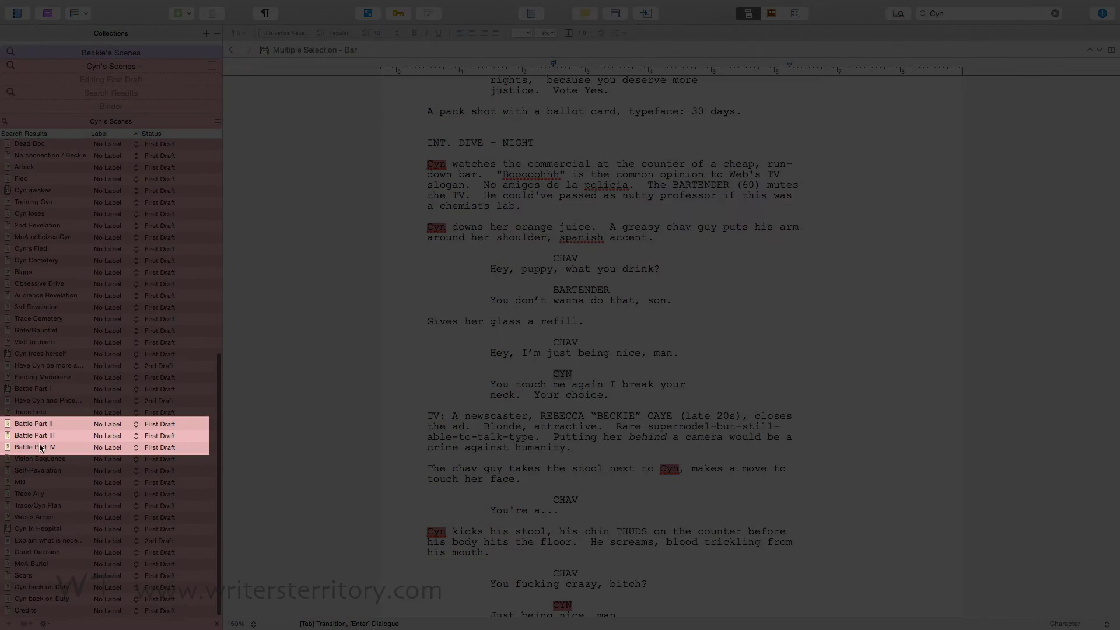
click(40, 436)
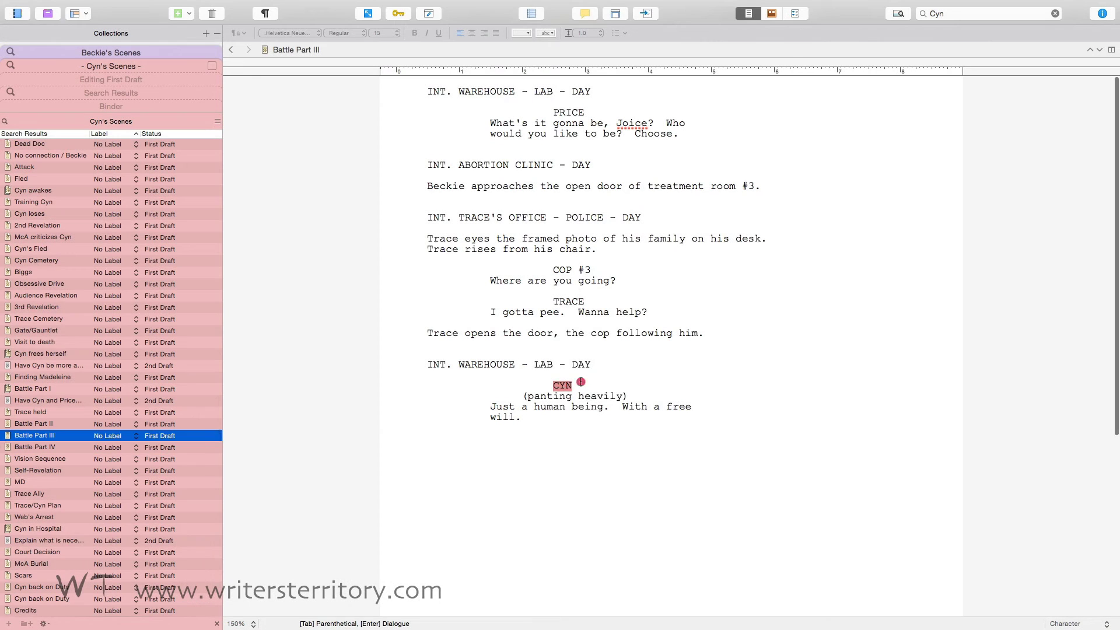
click(580, 382)
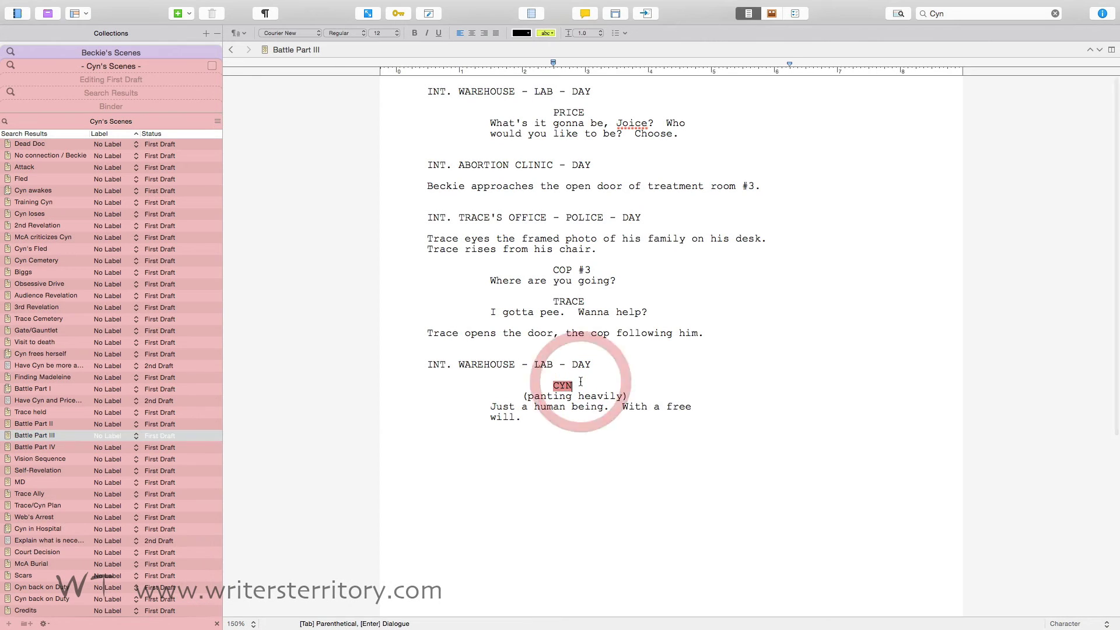
key(BackSpace)
key(BackSpace)
key(BackSpace)
text(BECKIE)
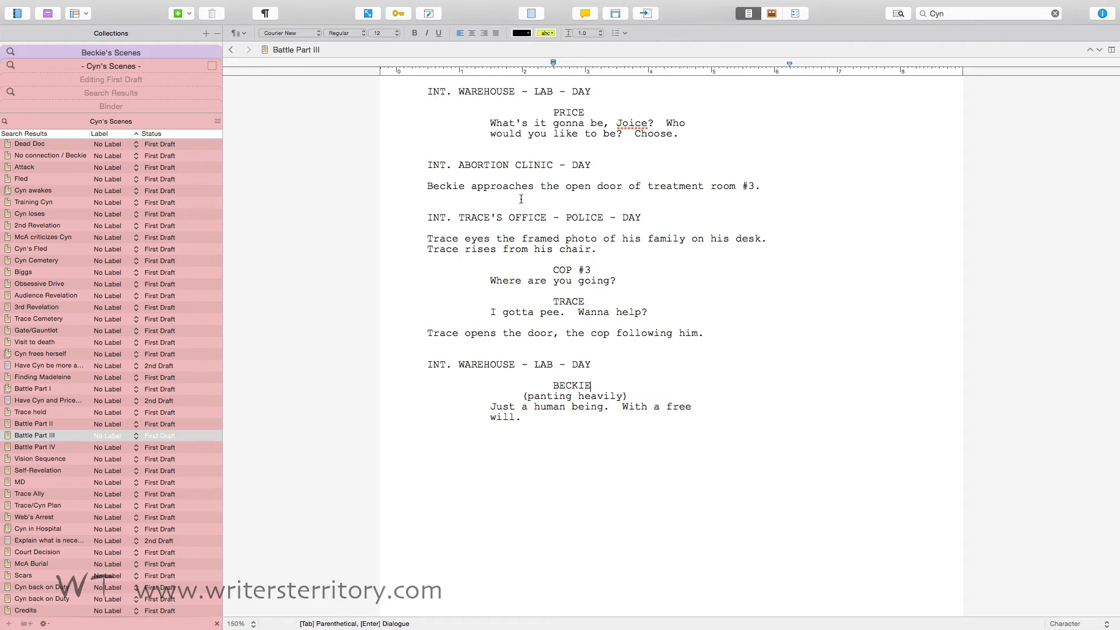
Confirm Battle Part III now appears in Beckie's Scenes, then return to Cyn's Scenes.
click(118, 74)
click(117, 52)
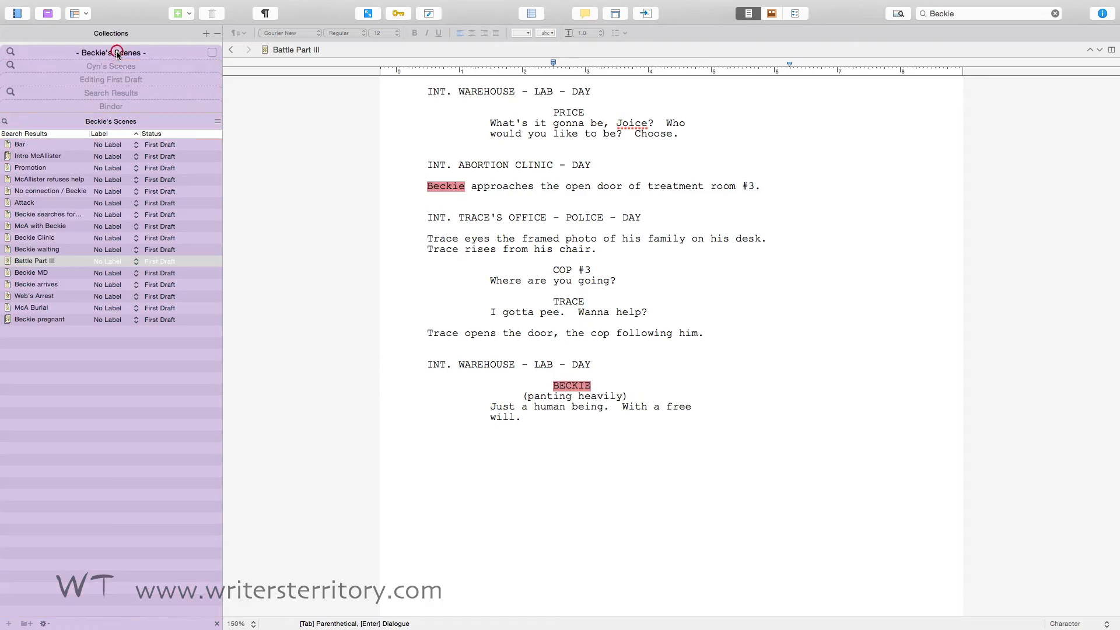
click(116, 66)
scroll(131, 322, down, 5)
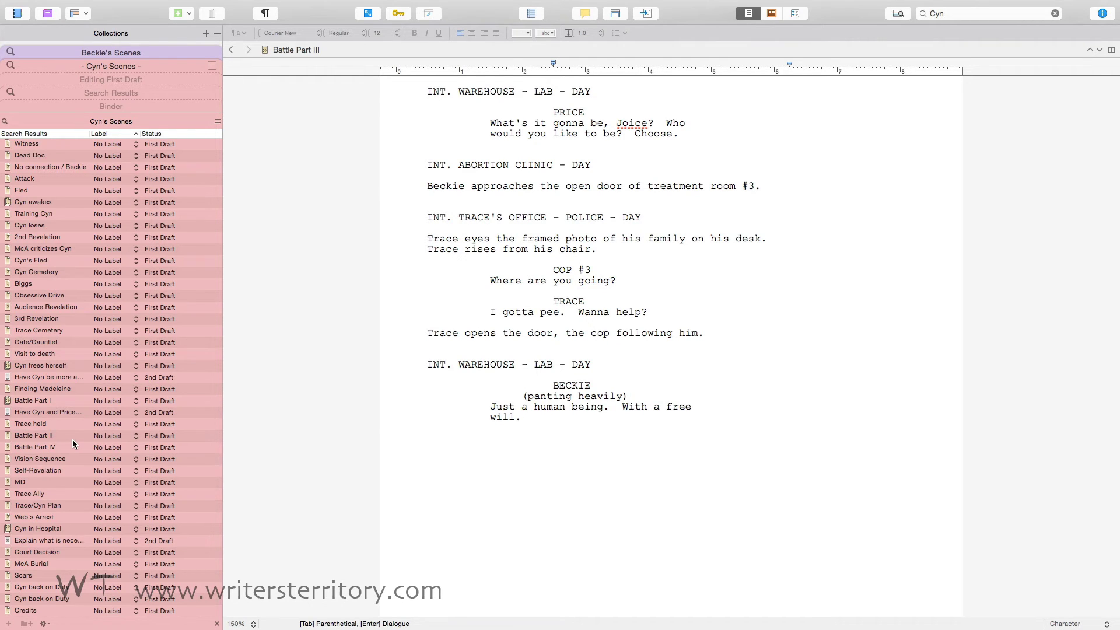
Open Battle Part III from Beckie's Scenes and change its BECKIE cue back to CYN.
click(114, 53)
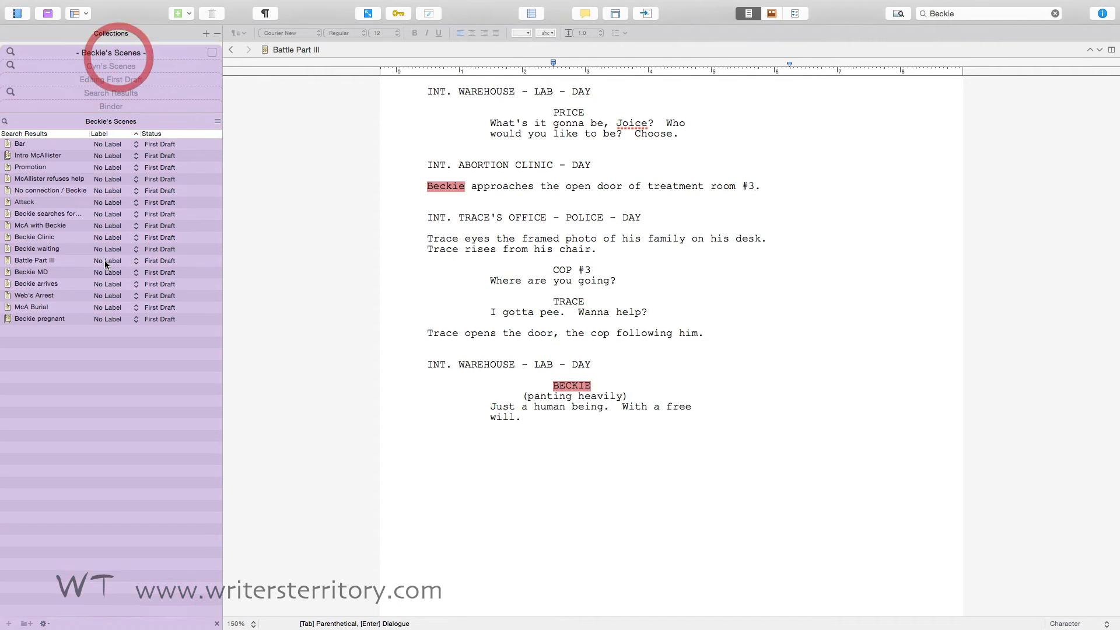
click(53, 259)
click(591, 385)
key(BackSpace)
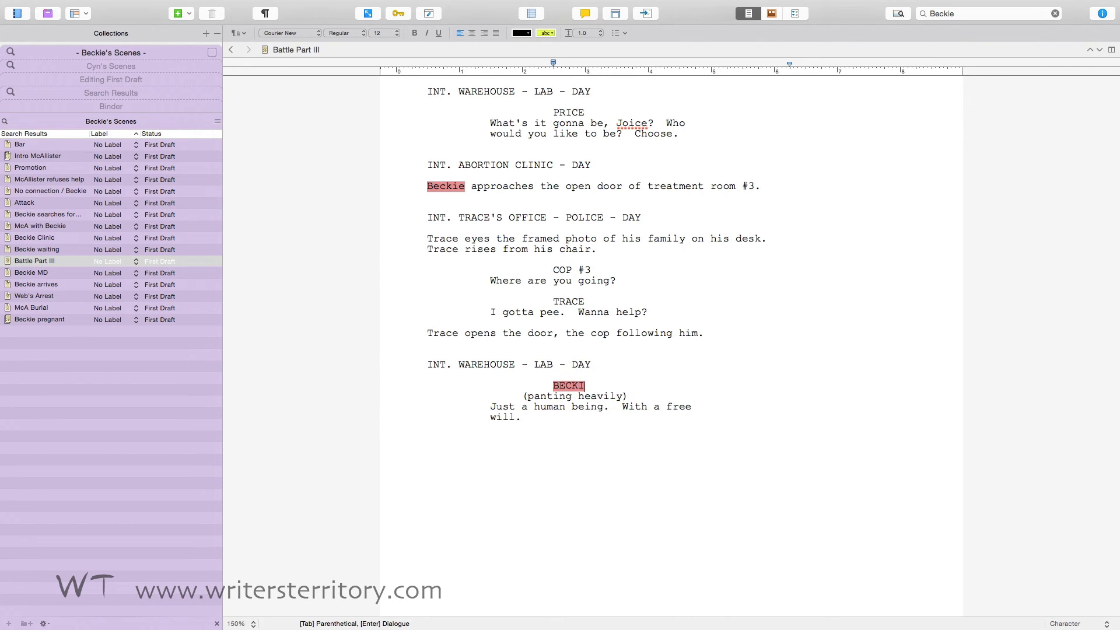
key(BackSpace)
key(BackSpace)
key(BackSpace)
key(BackSpace)
key(BackSpace)
text(CYN)
Confirm Battle Part III is listed again in Cyn's Scenes.
click(175, 66)
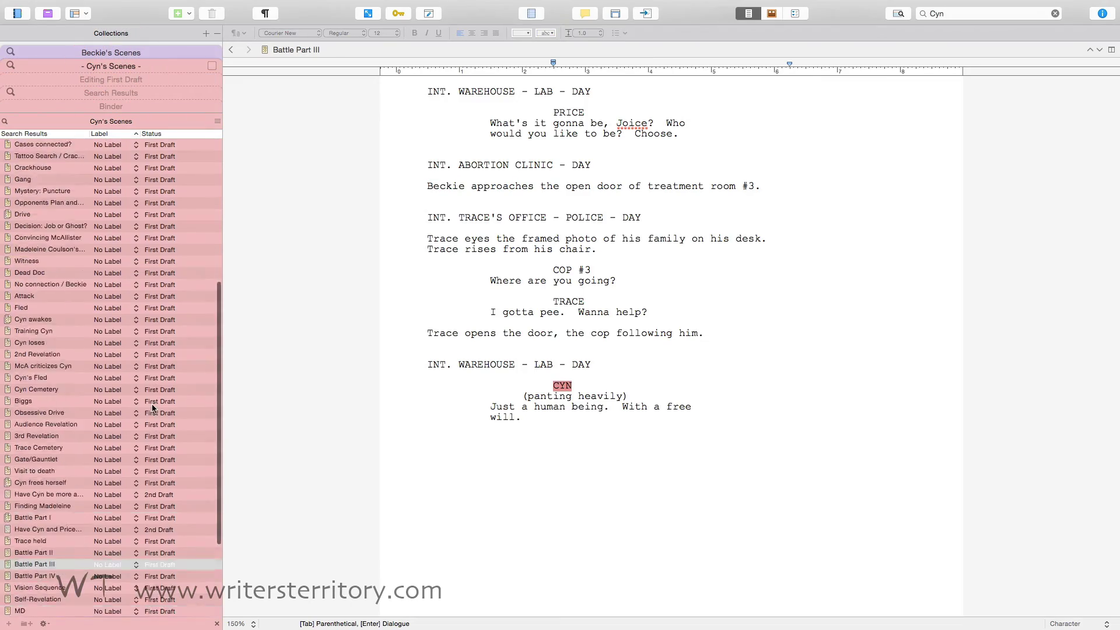
click(52, 434)
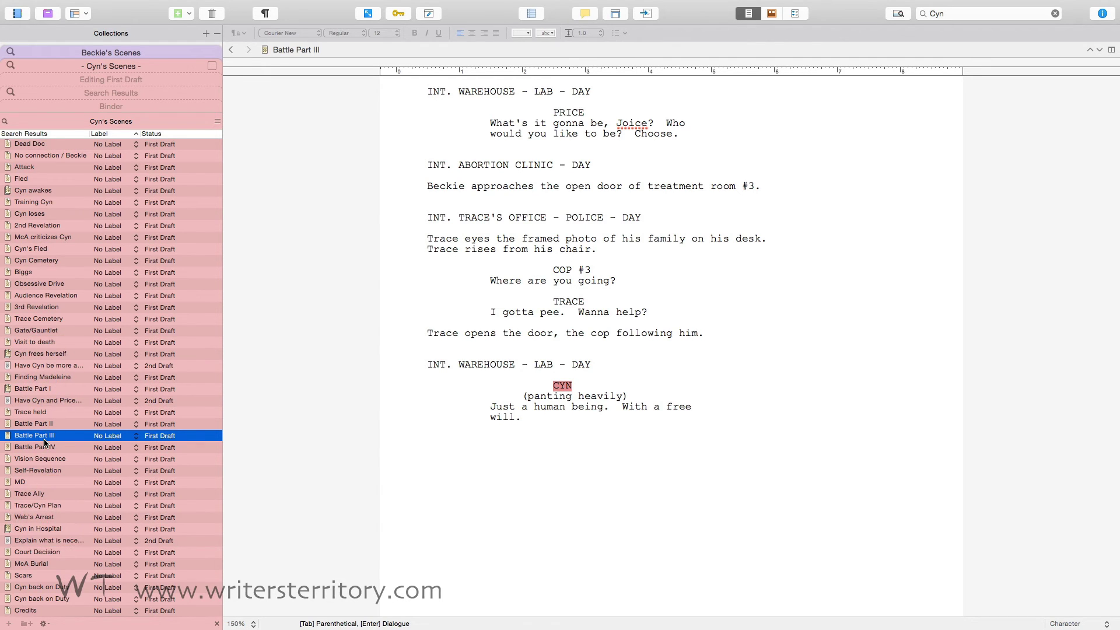
mouse_move(44, 444)
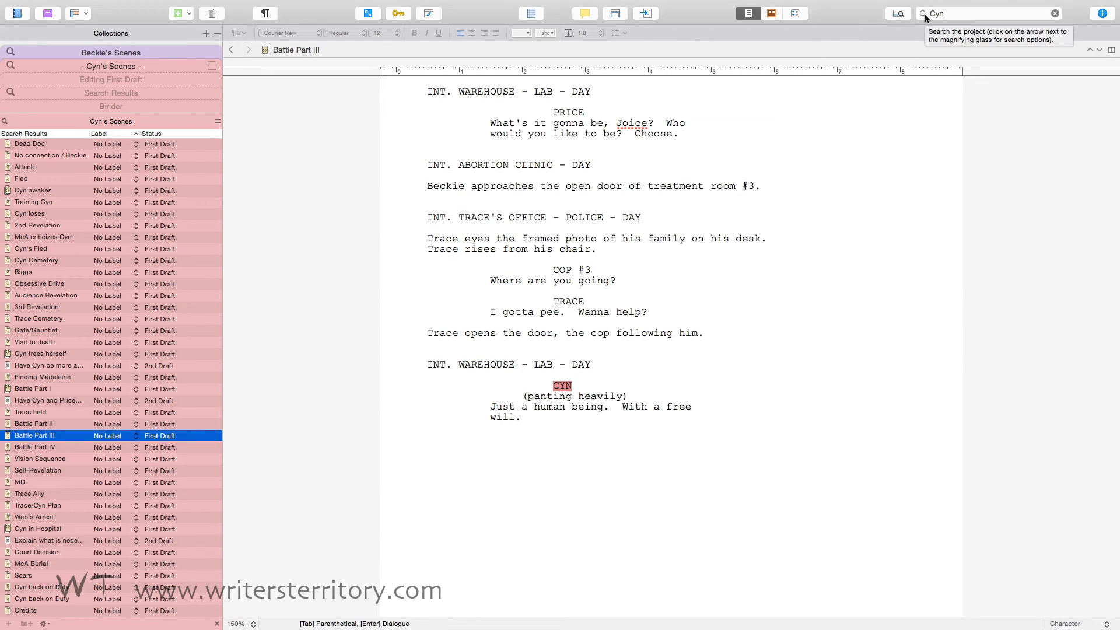
In the Binder, select the Trace searches File and Beckie searches for McA scenes together.
click(111, 106)
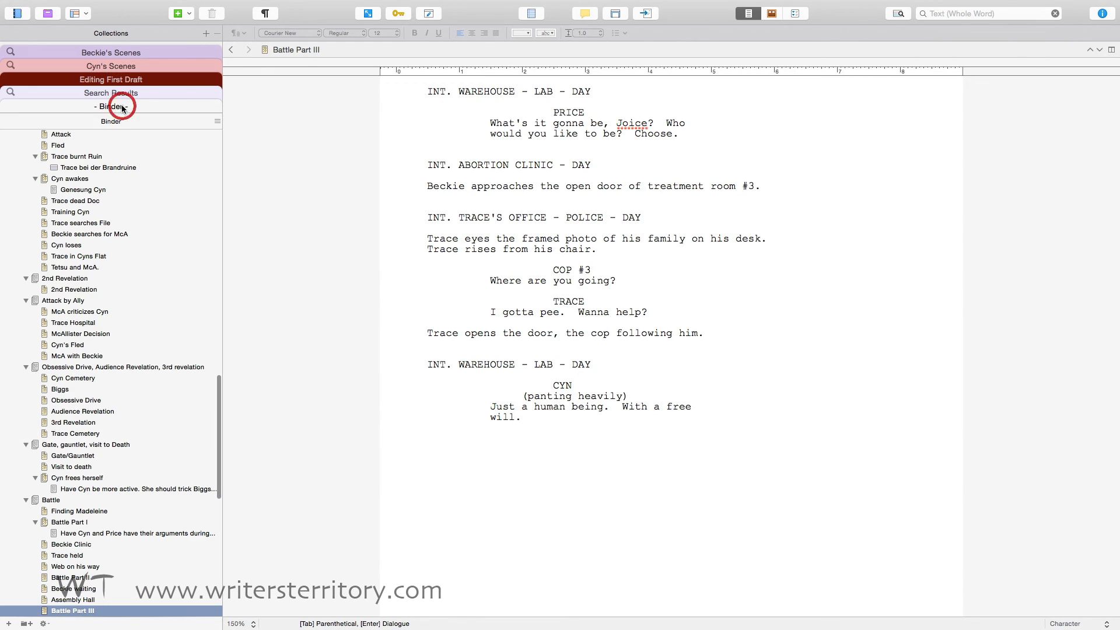
click(70, 212)
click(72, 224)
shift+click(72, 232)
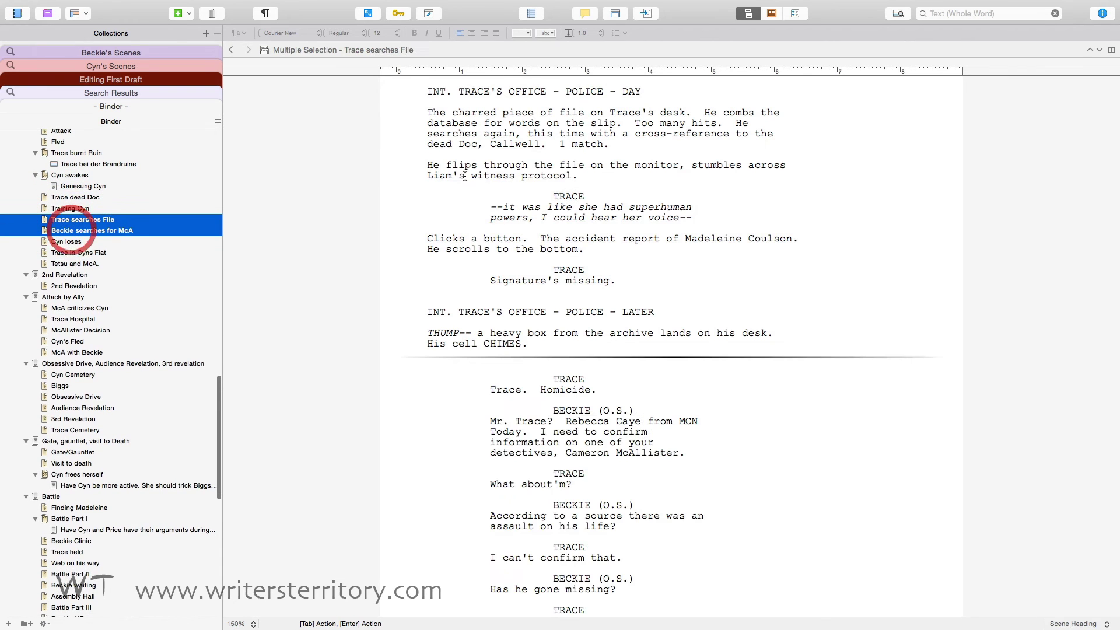
Enable Search Binder Selection Only in the search options.
click(922, 13)
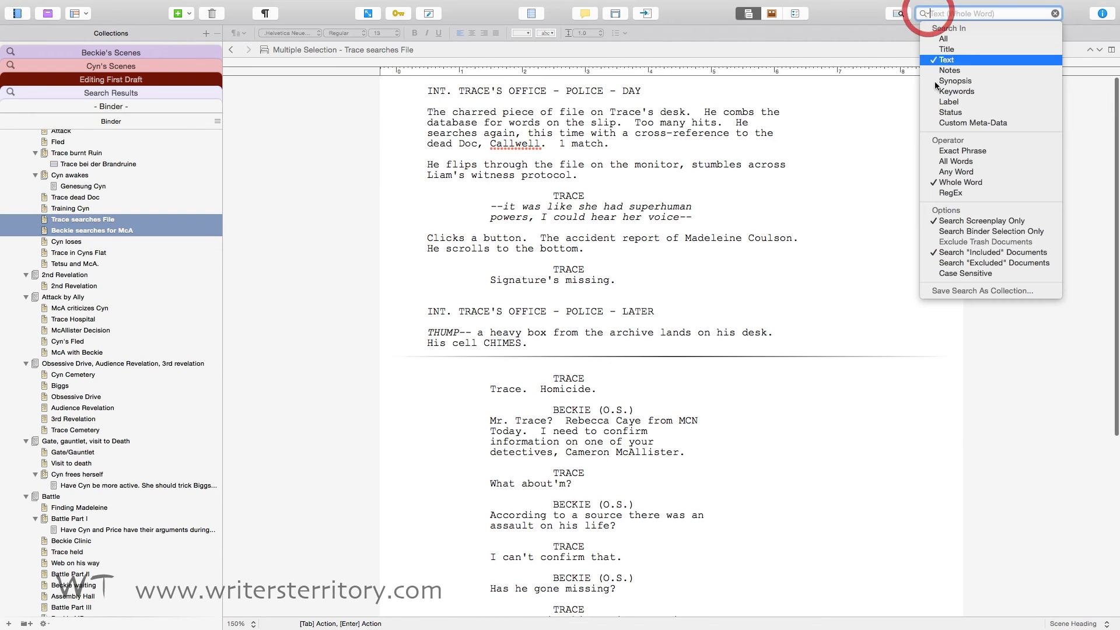
click(952, 231)
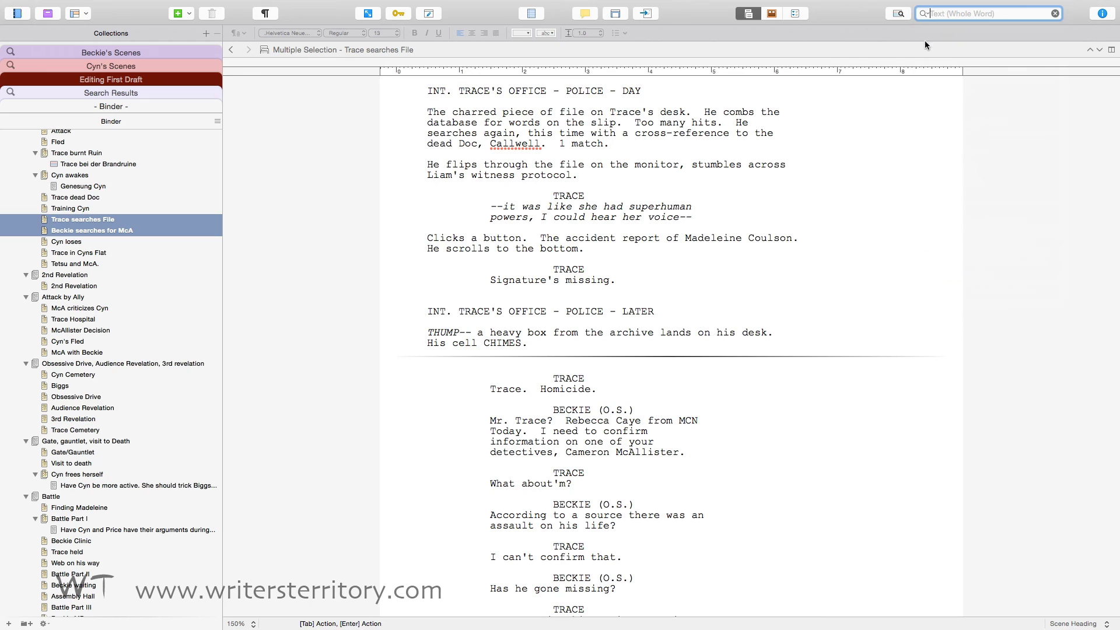
click(926, 16)
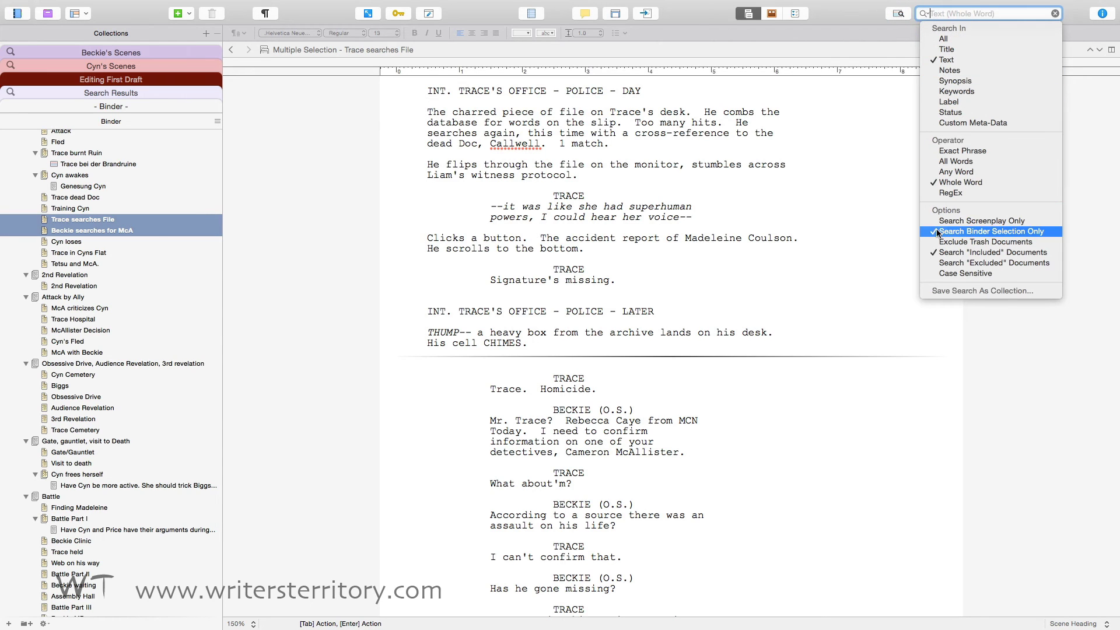